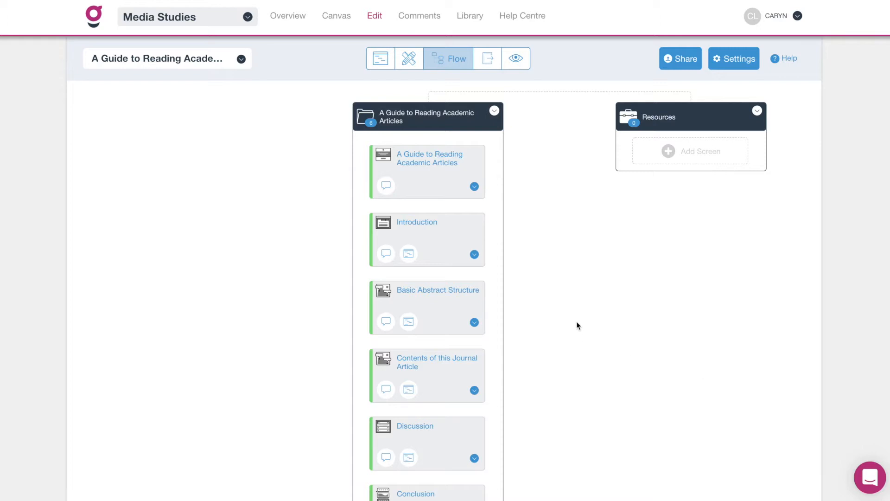
# Open the sharing options for A Guide to Reading Academic Articles and copy its share link URL.
pyautogui.scroll(-1, 499, 236)
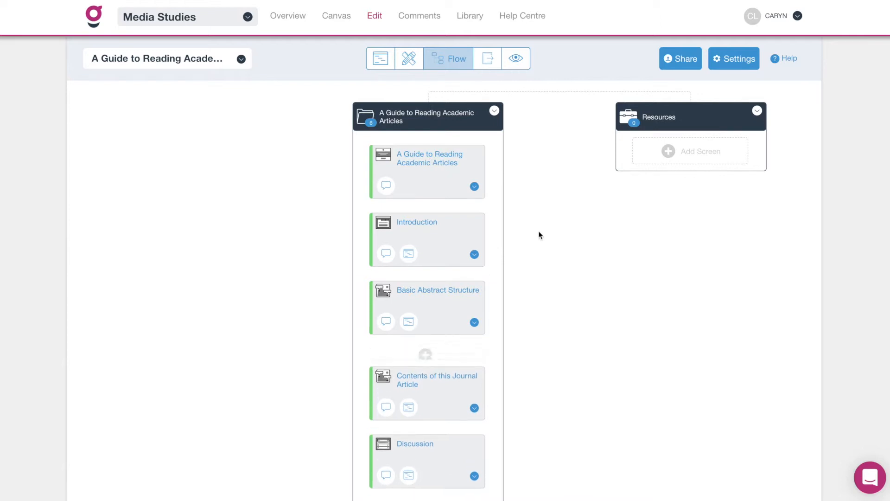
pyautogui.click(685, 60)
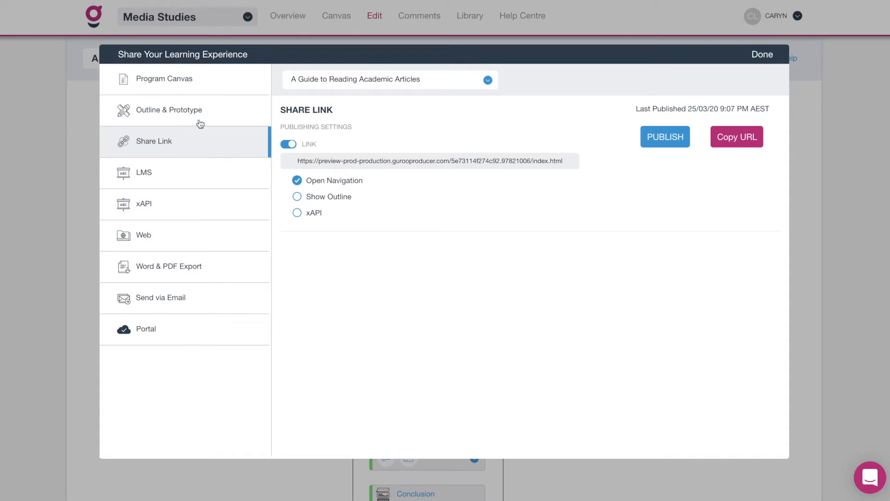
pyautogui.click(205, 150)
pyautogui.click(300, 112)
pyautogui.click(333, 110)
pyautogui.click(730, 137)
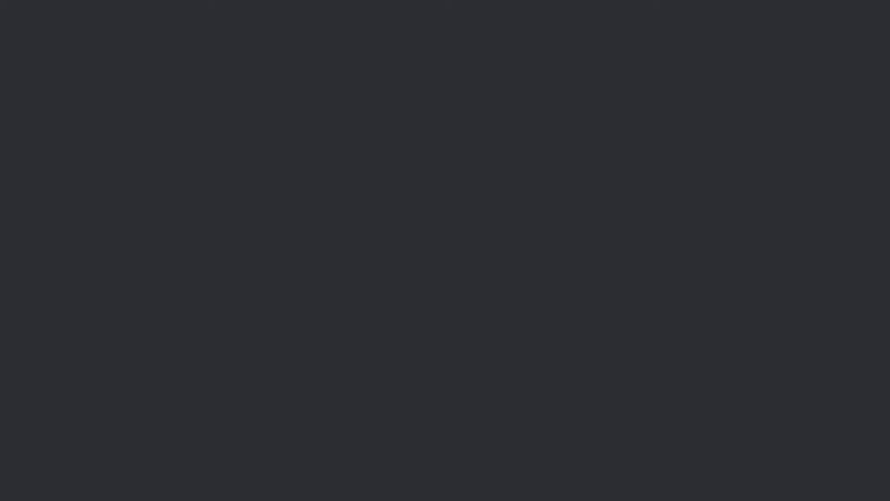
# Open the copied link in a new browser page and go through the Welcome conversation in the guide's Introduction.
pyautogui.hotkey('ctrl', 'v')
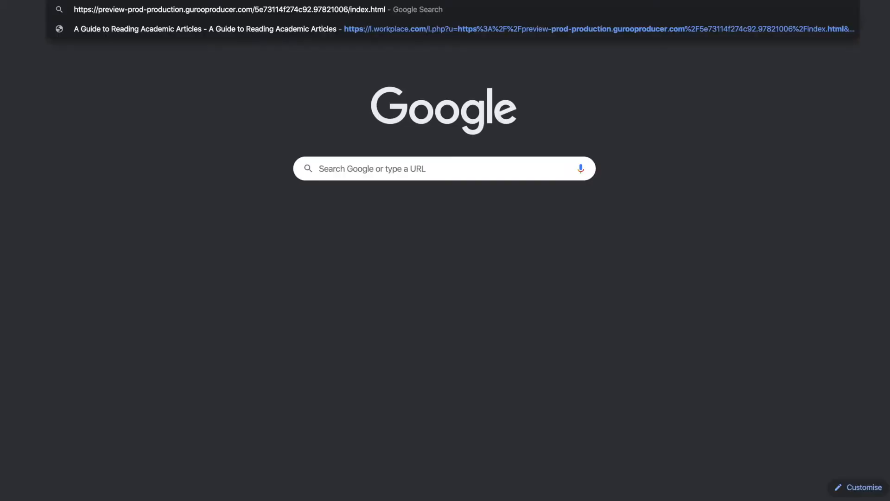
pyautogui.press('Return')
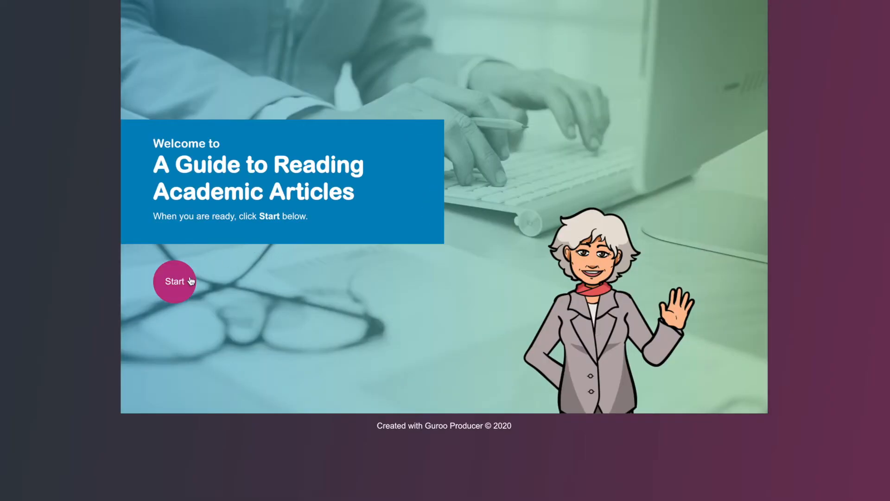
pyautogui.click(190, 278)
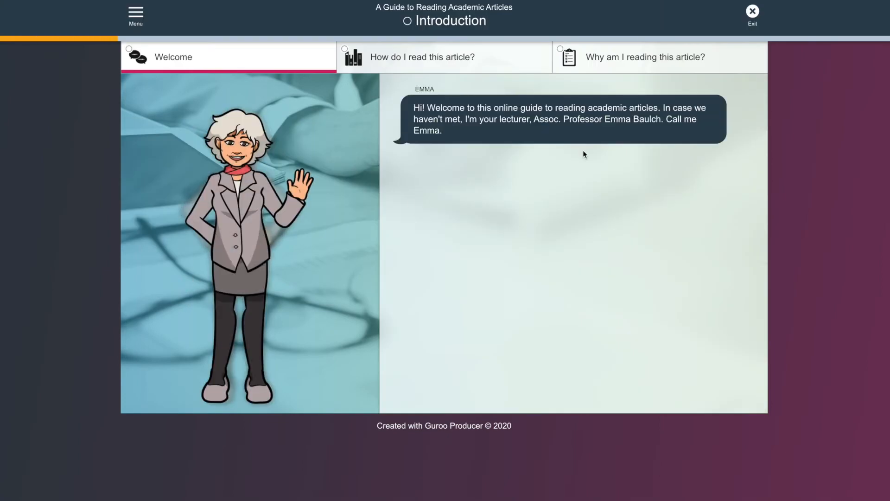
pyautogui.click(569, 220)
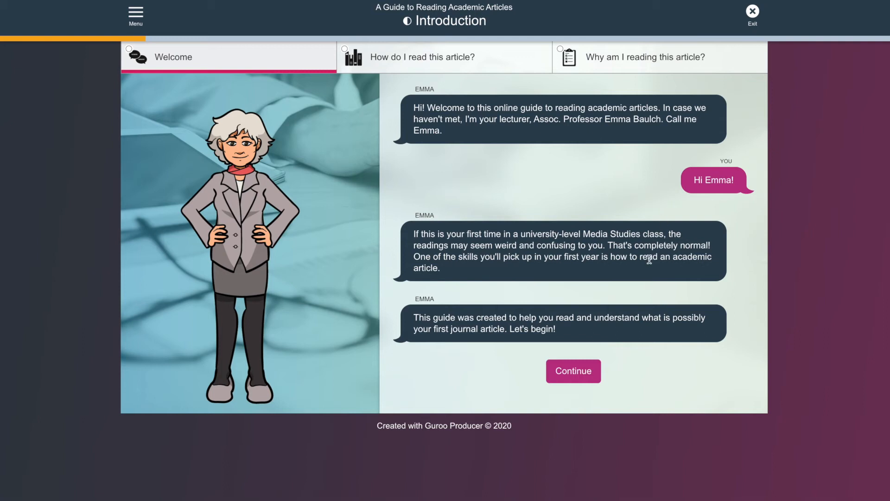
pyautogui.click(596, 377)
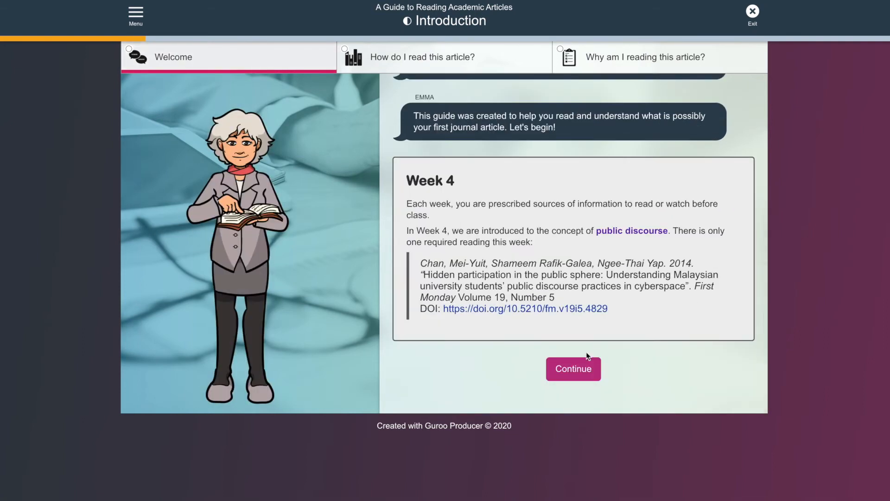
pyautogui.click(585, 367)
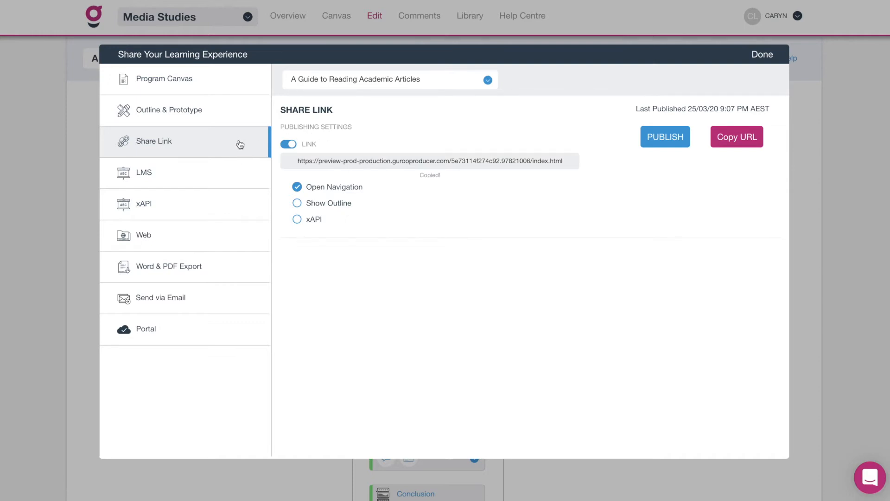
# Publish the guide for LMS as a SCORM 1.2 package and download it as a zip archive.
pyautogui.click(213, 180)
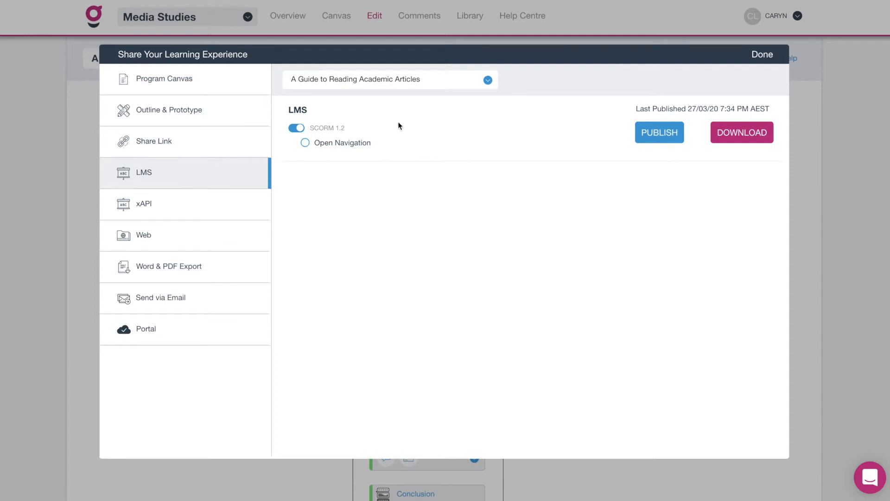
pyautogui.click(662, 134)
pyautogui.click(741, 133)
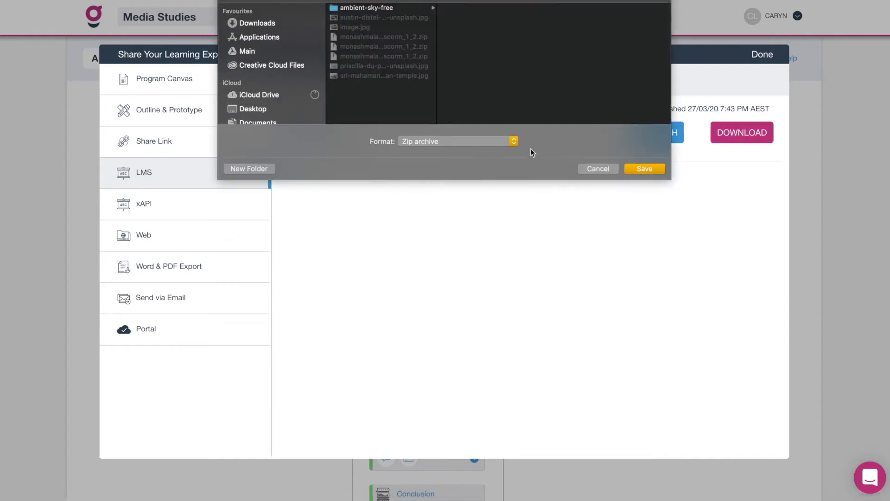
pyautogui.click(645, 169)
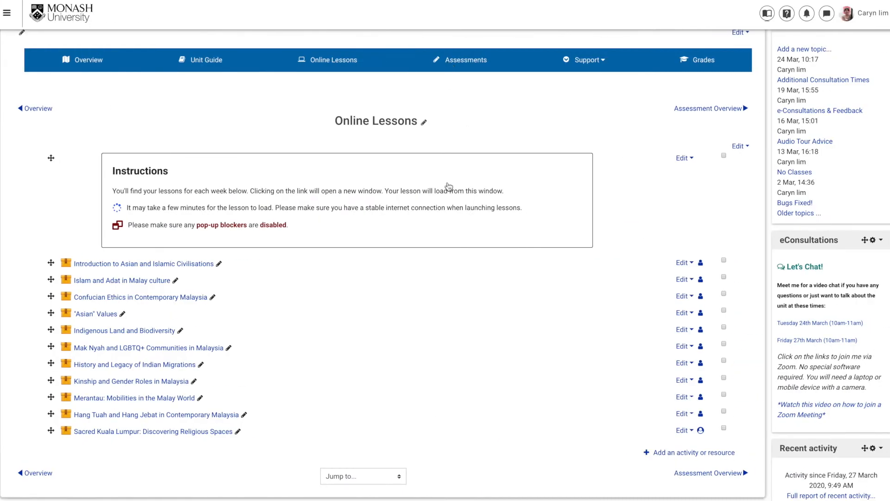
# Switch to the Monash University LMS and examine the Instructions box and lesson list on the unit's Online Lessons page.
pyautogui.scroll(3, 473, 301)
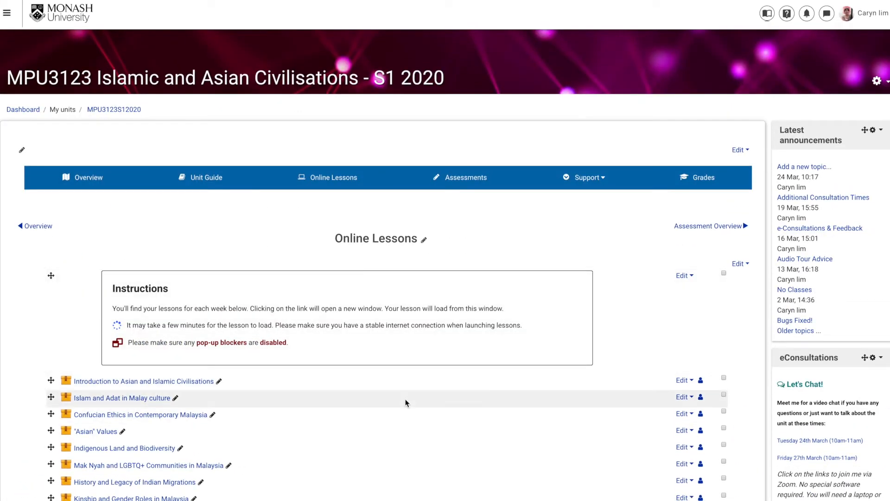
pyautogui.scroll(-3, 407, 401)
pyautogui.scroll(-1, 405, 402)
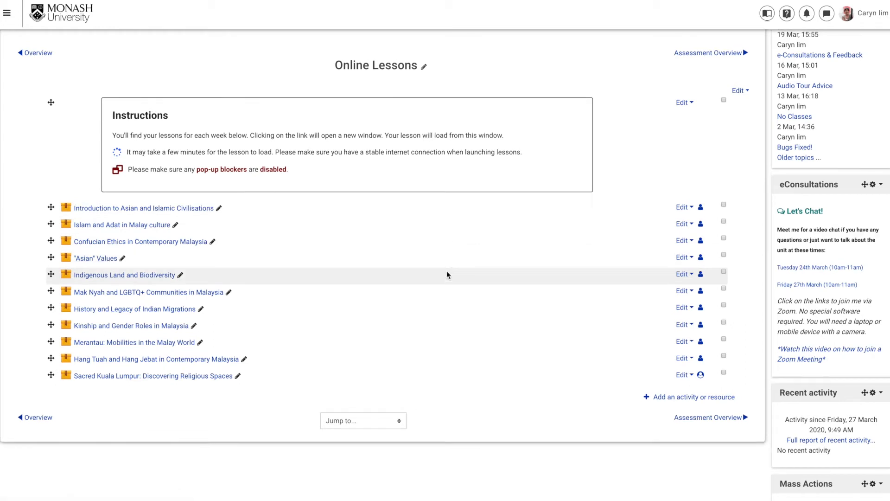
pyautogui.scroll(1, 446, 271)
pyautogui.moveTo(114, 151); pyautogui.dragTo(371, 208)
pyautogui.click(371, 209)
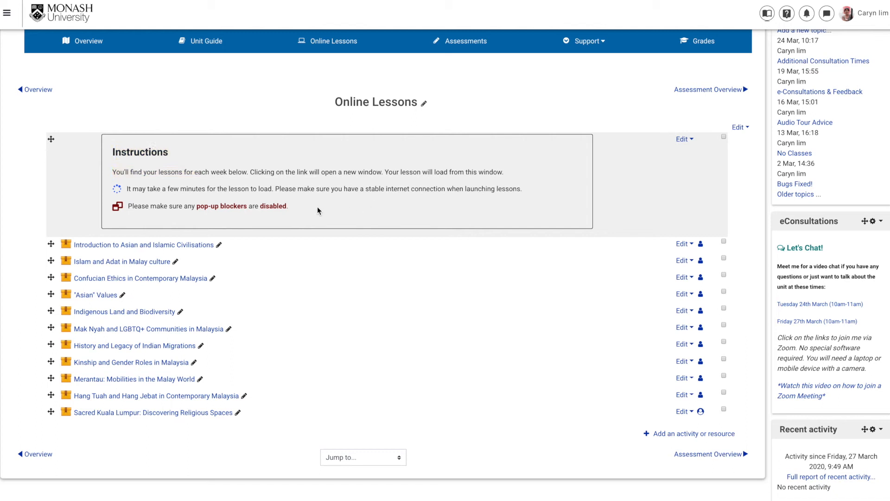
pyautogui.click(187, 210)
pyautogui.click(285, 210)
pyautogui.moveTo(287, 209); pyautogui.dragTo(195, 191)
pyautogui.click(140, 187)
pyautogui.click(291, 212)
pyautogui.click(195, 191)
pyautogui.scroll(-1, 279, 284)
pyautogui.scroll(-1, 279, 287)
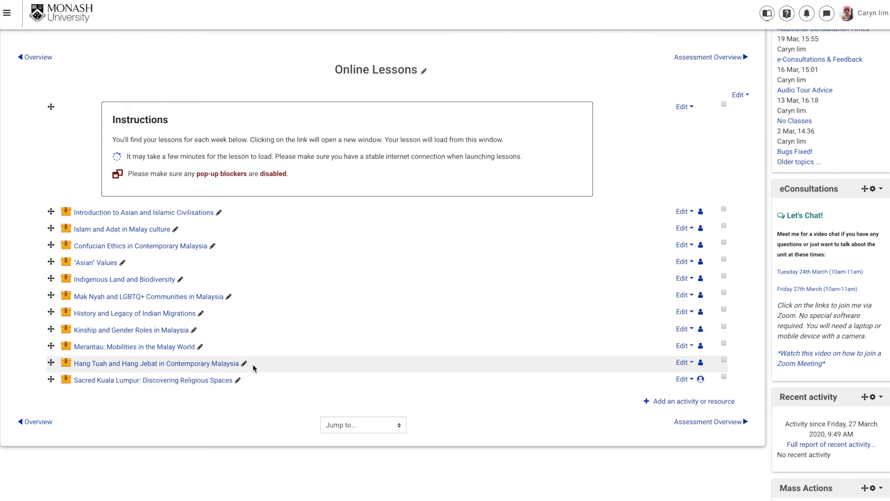
# Add a SCORM package activity to the Online Lessons section and name it Test Module.
pyautogui.click(668, 403)
pyautogui.scroll(-4, 404, 305)
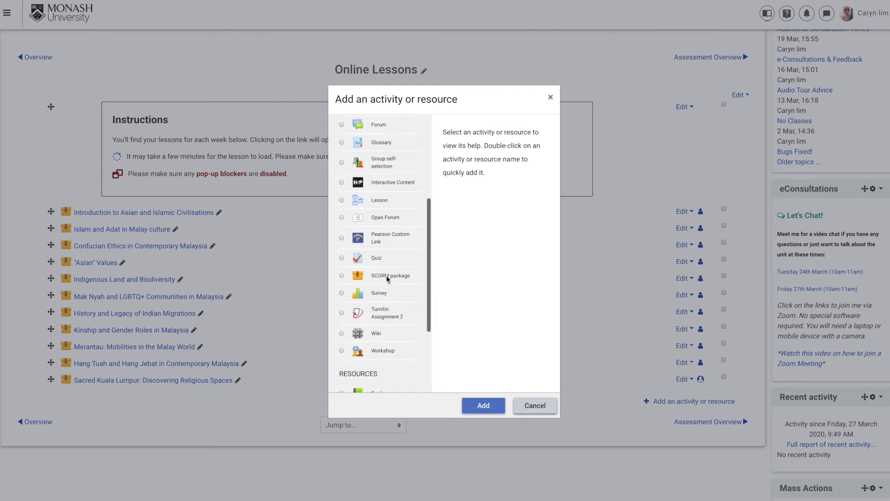
pyautogui.click(388, 276)
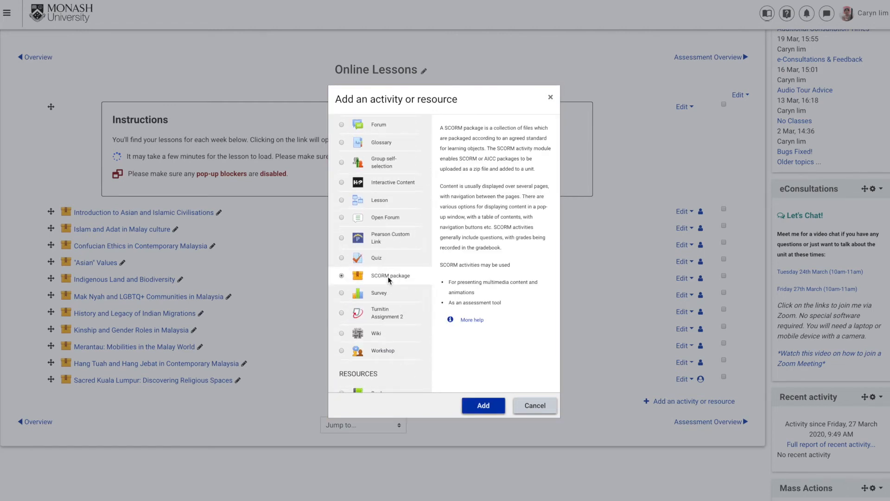
pyautogui.click(483, 410)
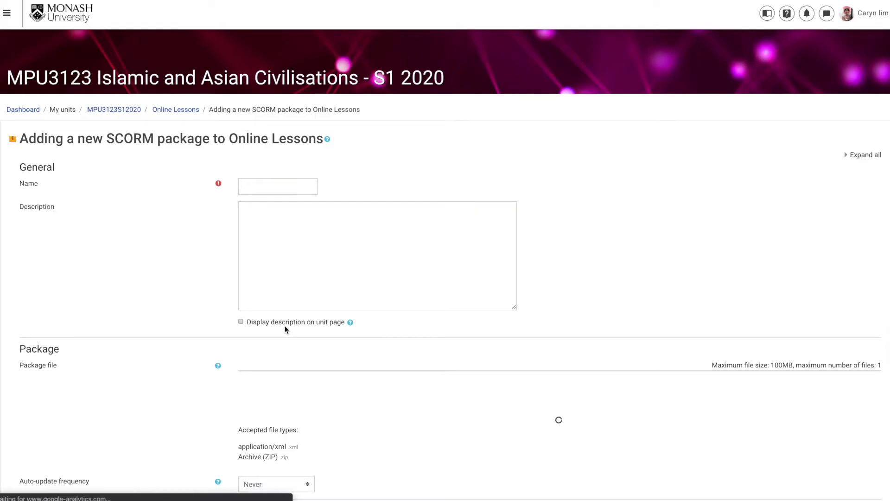
pyautogui.scroll(-1, 372, 277)
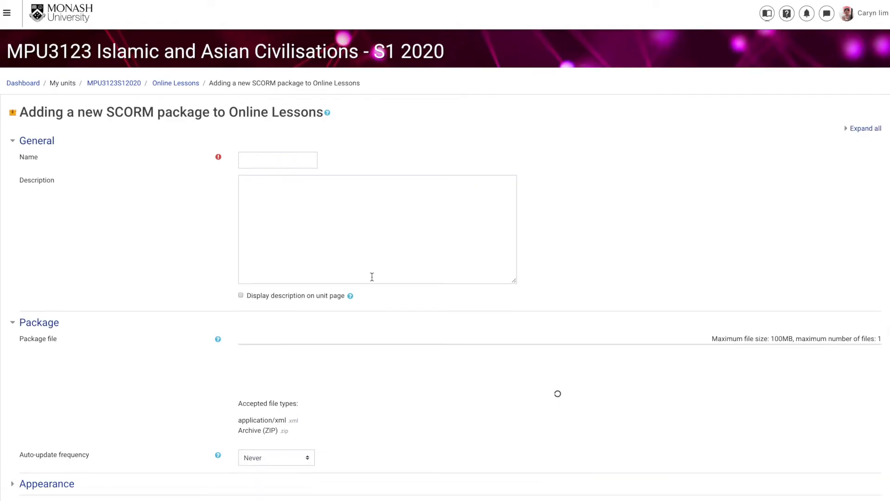
pyautogui.click(283, 157)
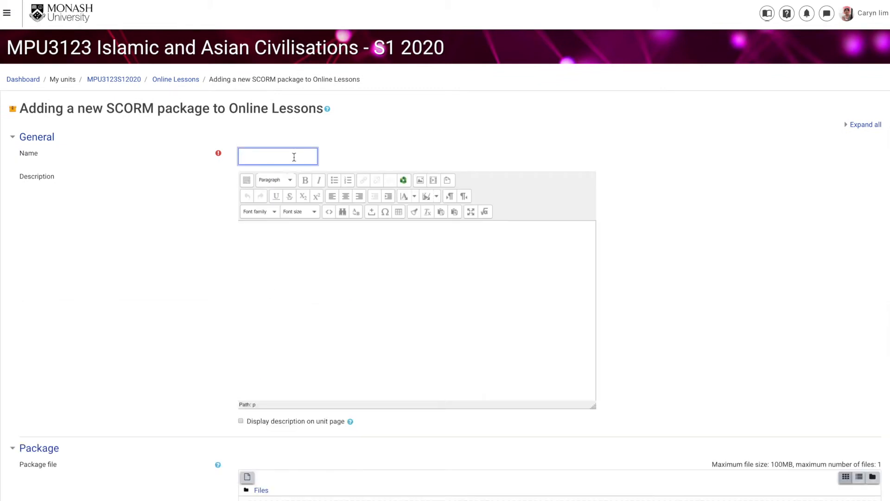
pyautogui.write('Test Module')
# Upload the downloaded SCORM zip from the Guroo Producer window as the activity's package file.
pyautogui.scroll(-5, 318, 289)
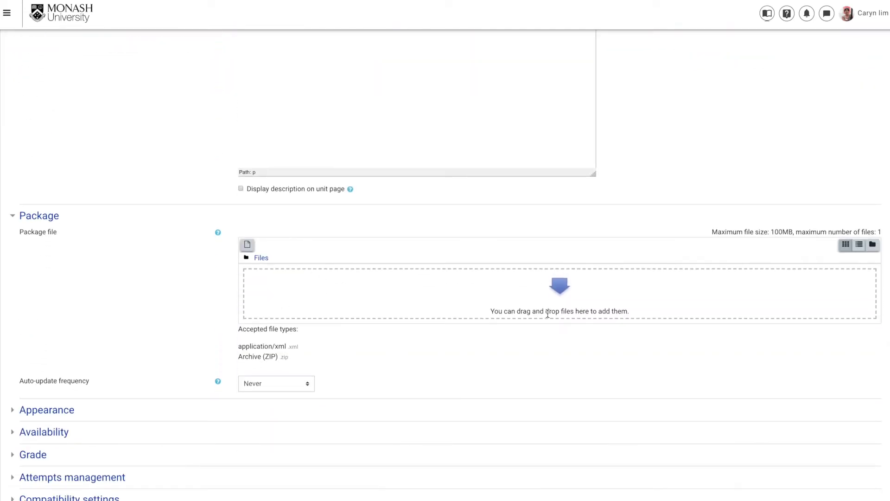
pyautogui.hotkey('ctrl', 'Left')
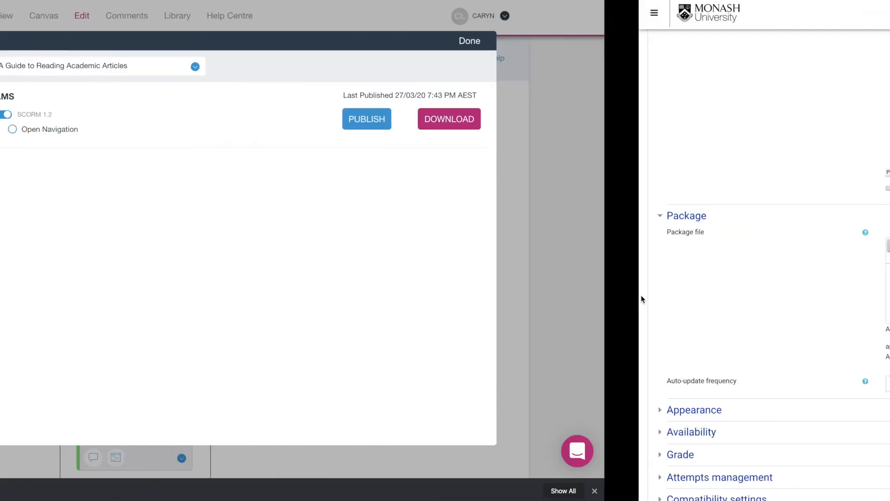
pyautogui.moveTo(79, 489); pyautogui.dragTo(477, 294)
pyautogui.hotkey('ctrl', 'Right')
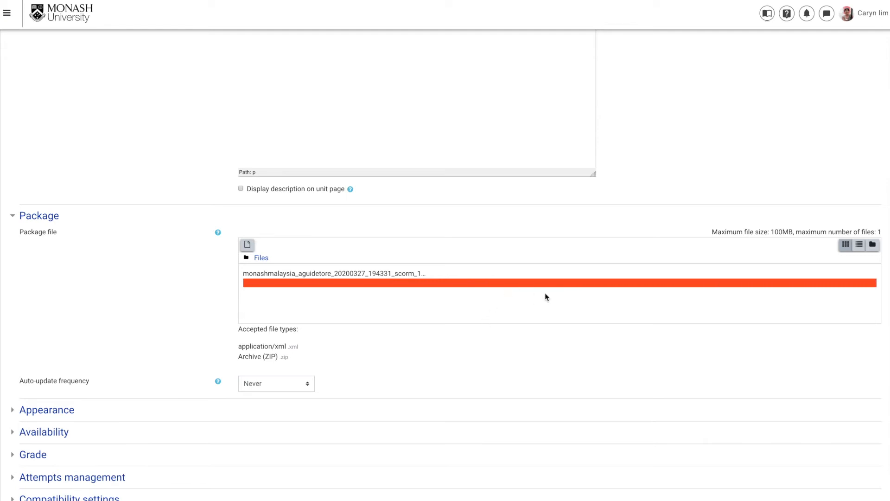
pyautogui.scroll(3, 504, 338)
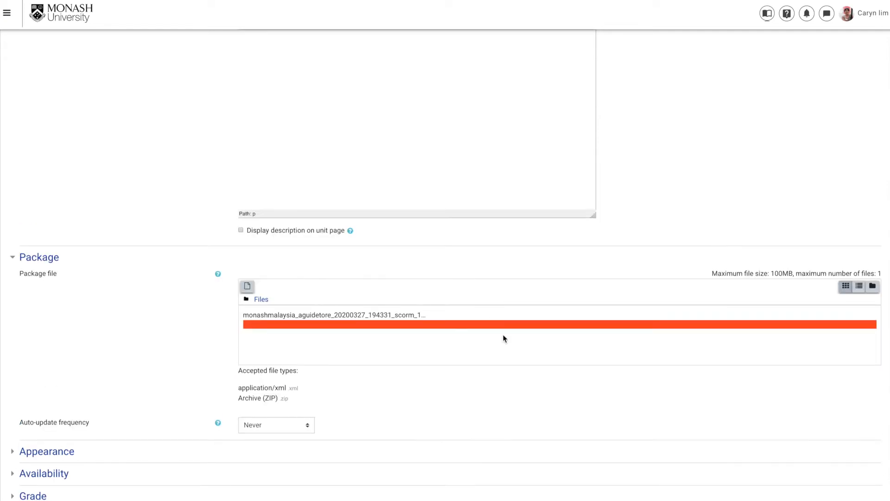
pyautogui.scroll(-4, 505, 338)
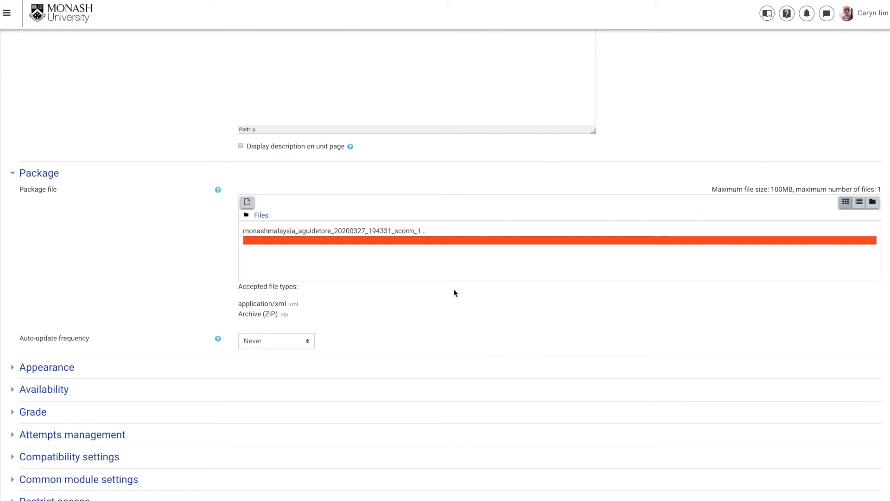
pyautogui.scroll(1, 442, 314)
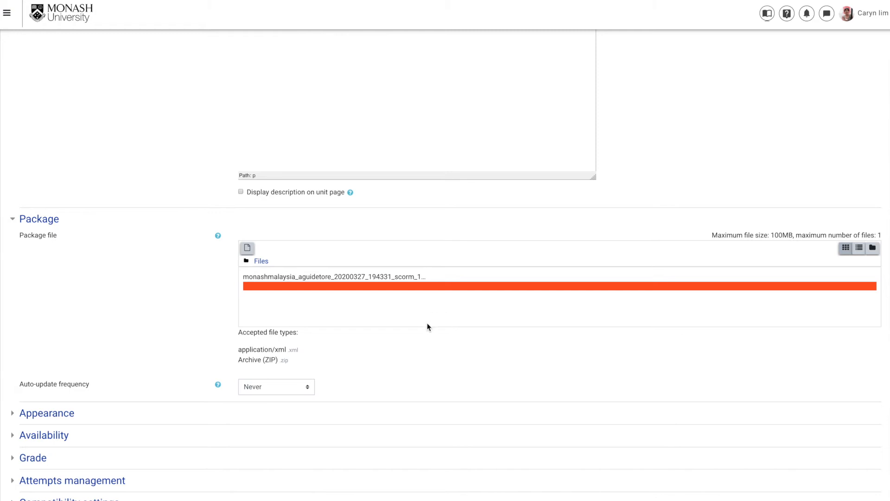
pyautogui.scroll(4, 422, 311)
pyautogui.scroll(-5, 430, 334)
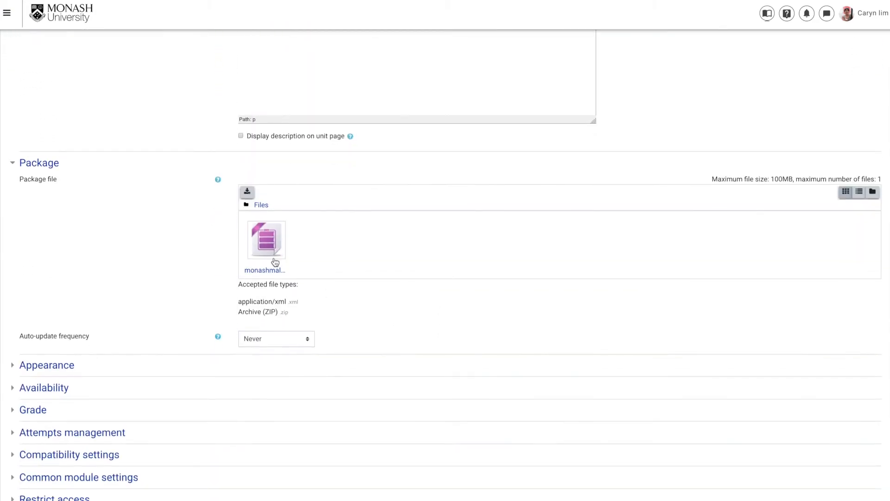
# Show the full Appearance settings of the SCORM activity and set the package to display in a new window.
pyautogui.scroll(-3, 466, 348)
pyautogui.scroll(-1, 467, 348)
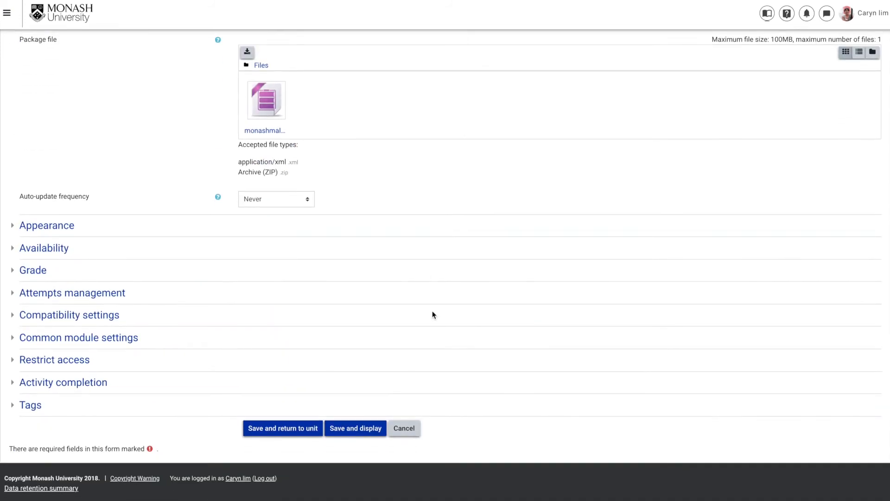
pyautogui.click(42, 227)
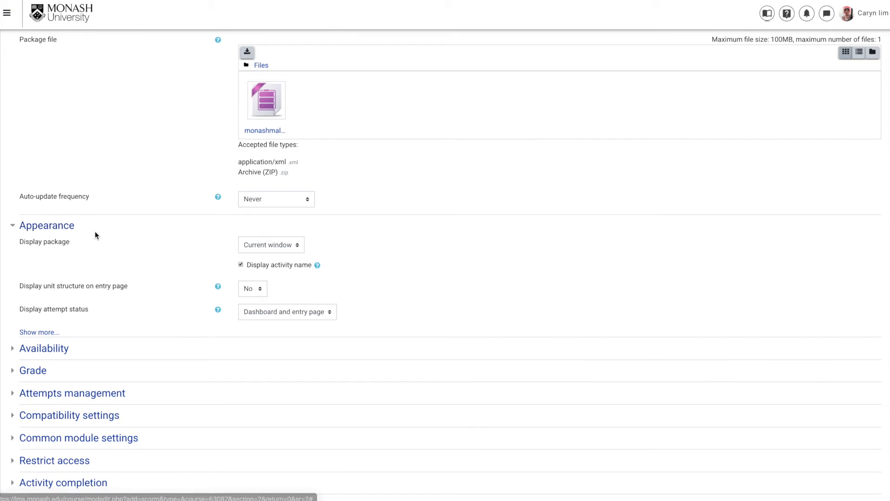
pyautogui.click(37, 332)
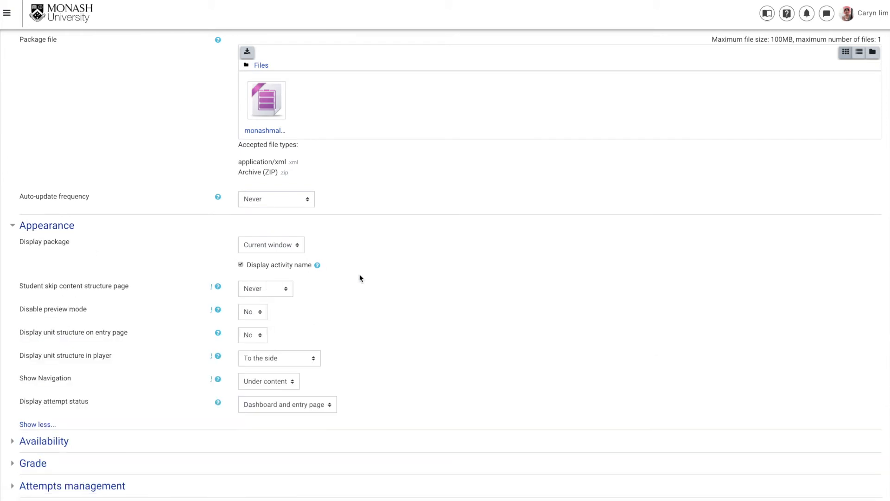
pyautogui.scroll(-1, 379, 310)
pyautogui.click(285, 188)
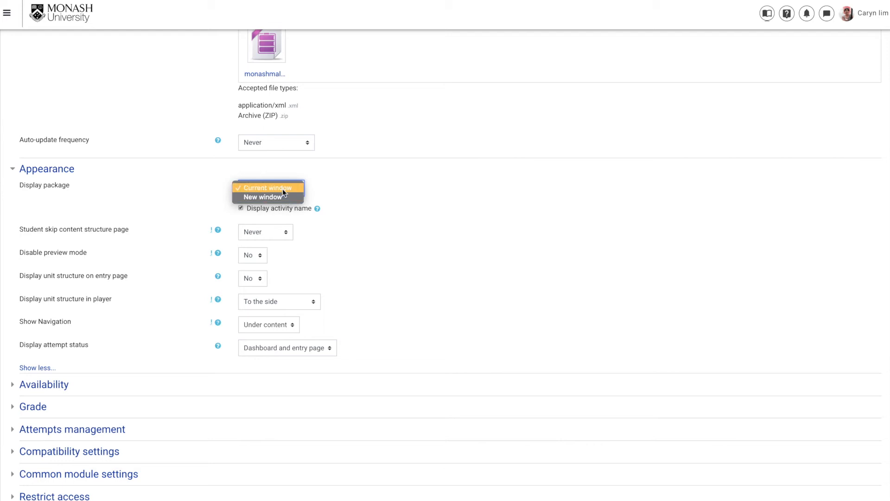
pyautogui.click(277, 191)
pyautogui.press('Down')
# Set the new window's width to 1250 and its height to 1000.
pyautogui.click(264, 212)
pyautogui.moveTo(259, 212); pyautogui.dragTo(224, 211)
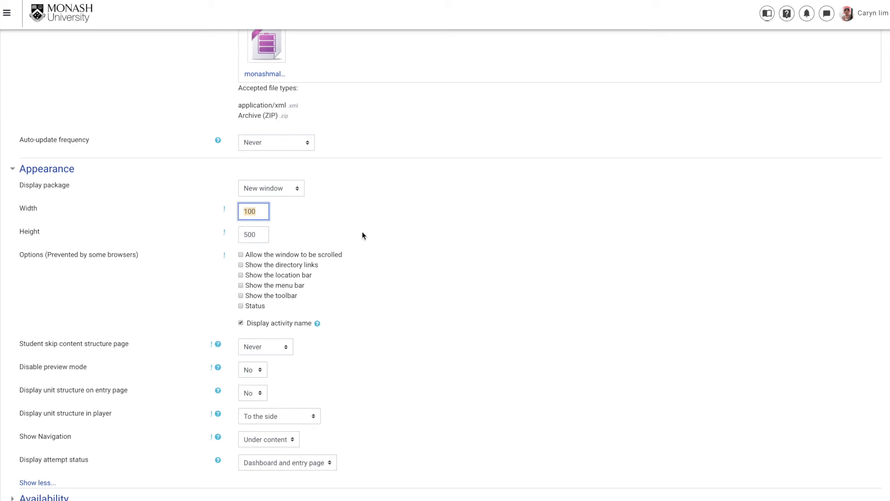
pyautogui.write('1250')
pyautogui.moveTo(260, 233); pyautogui.dragTo(235, 232)
pyautogui.write('1000')
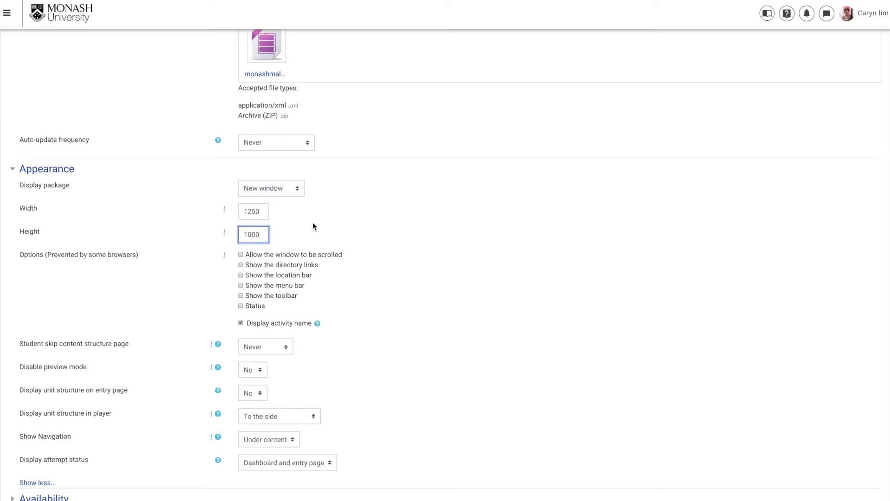
pyautogui.click(313, 226)
pyautogui.click(252, 234)
pyautogui.moveTo(259, 211); pyautogui.dragTo(245, 211)
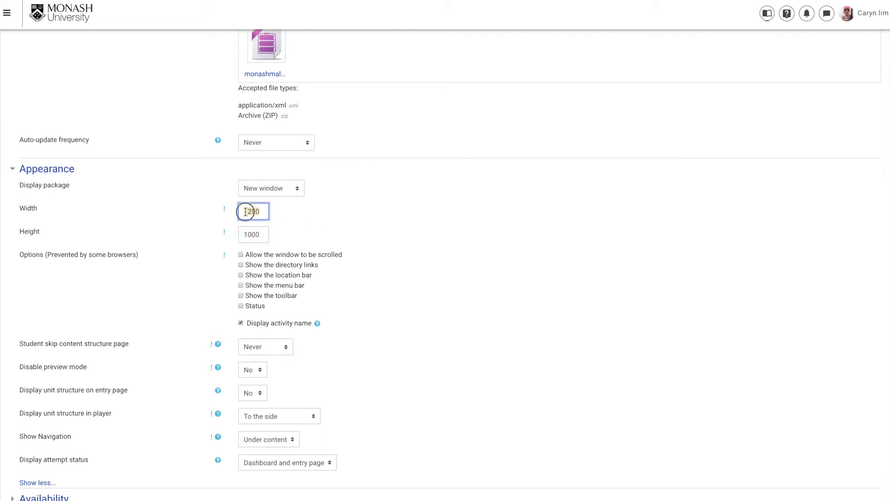
# Turn off the activity name display and set Disable preview mode to Yes, keeping Student skip content structure page at Never.
pyautogui.scroll(-3, 299, 232)
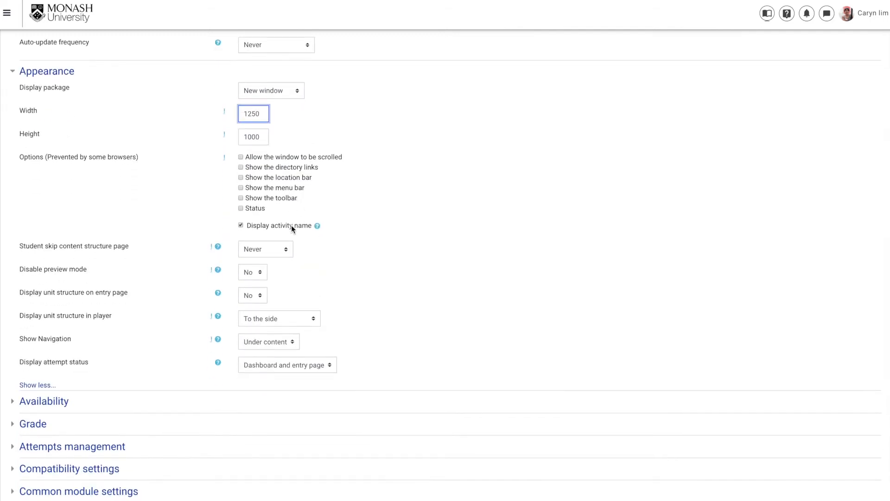
pyautogui.scroll(-1, 292, 226)
pyautogui.click(241, 188)
pyautogui.click(286, 214)
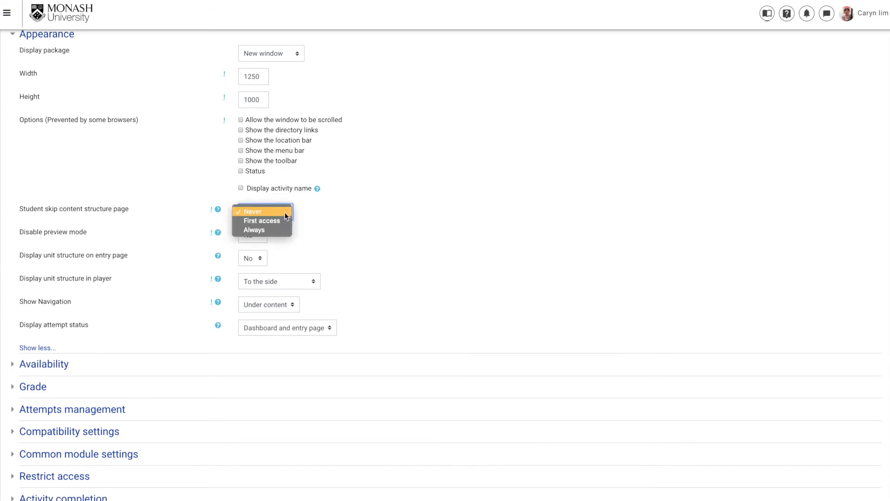
pyautogui.click(286, 213)
pyautogui.click(252, 235)
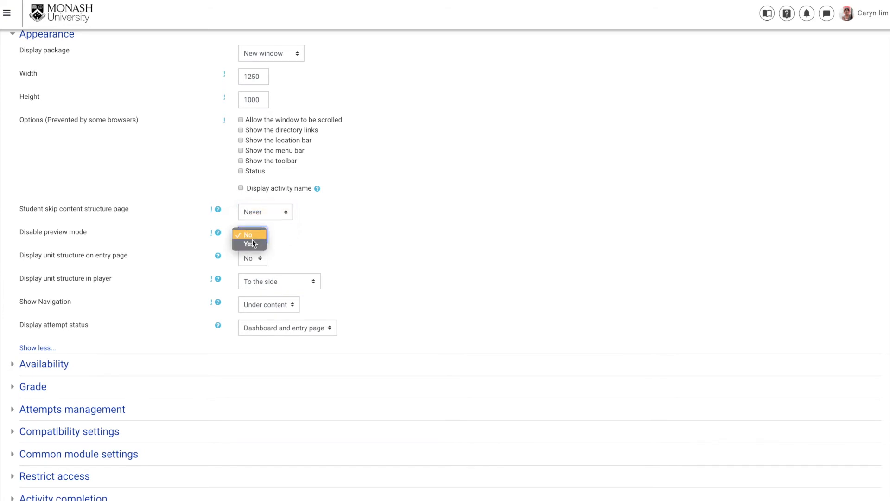
pyautogui.click(255, 244)
# Keep the unit structure display at No for the entry page and set it to Hidden in the player.
pyautogui.click(264, 259)
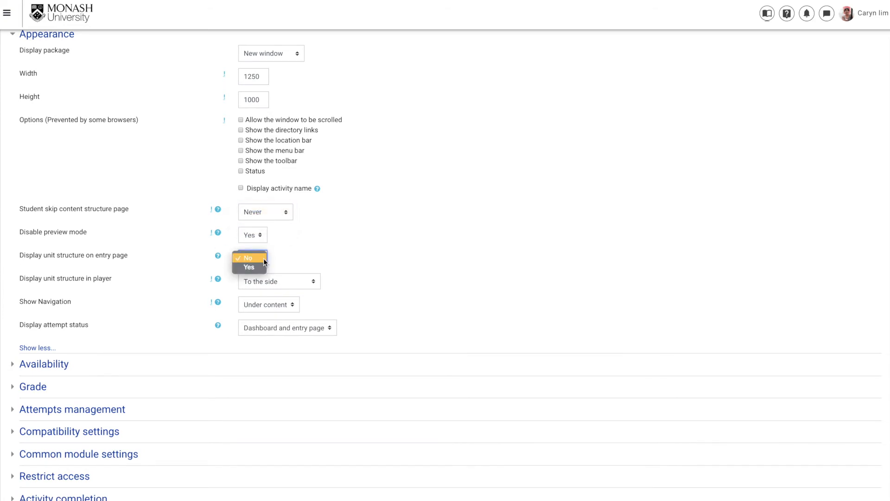
pyautogui.click(261, 266)
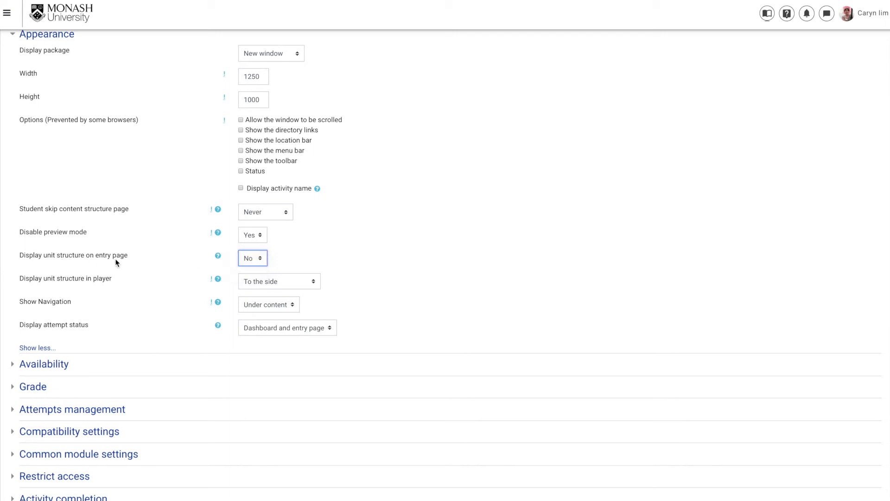
pyautogui.click(268, 284)
pyautogui.click(268, 291)
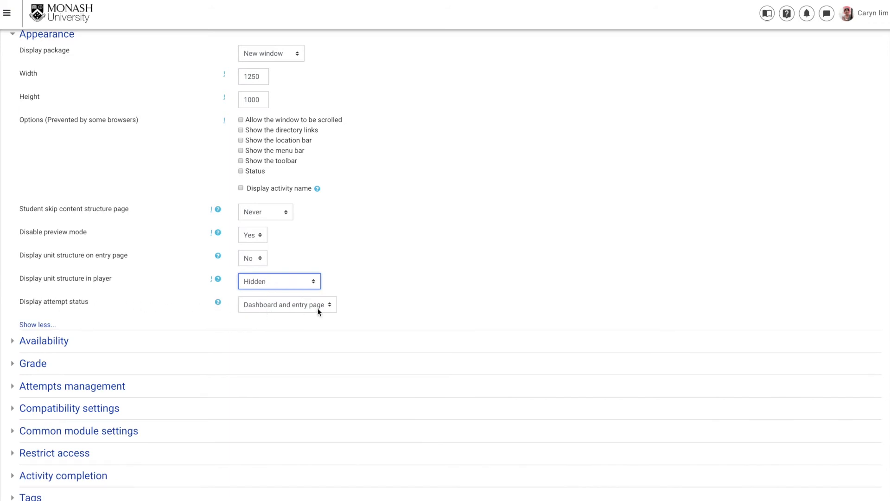
# Expand the activity's Availability and Grade settings to review the available dates, grading method and maximum grade.
pyautogui.scroll(-3, 48, 343)
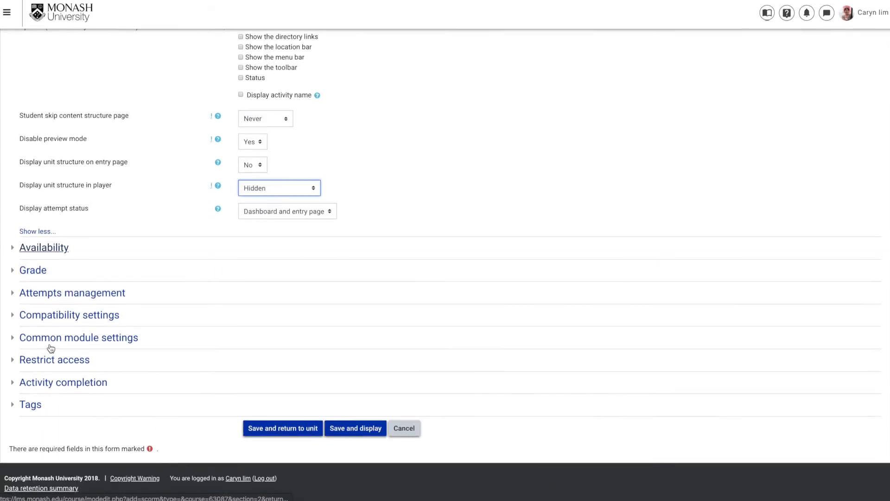
pyautogui.click(46, 251)
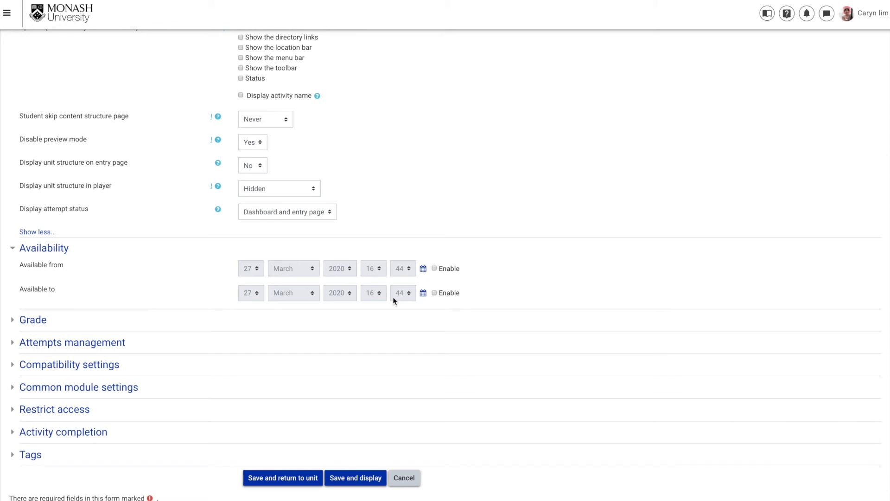
pyautogui.scroll(-2, 392, 297)
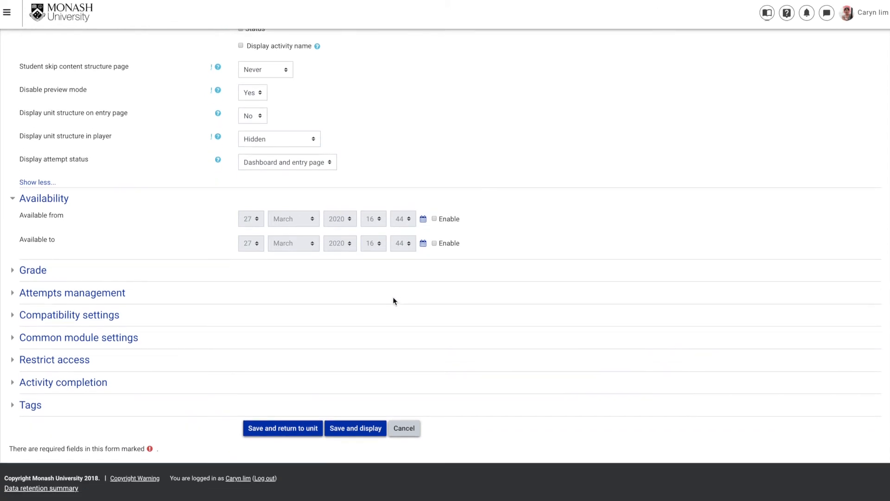
pyautogui.click(41, 271)
pyautogui.scroll(-1, 149, 301)
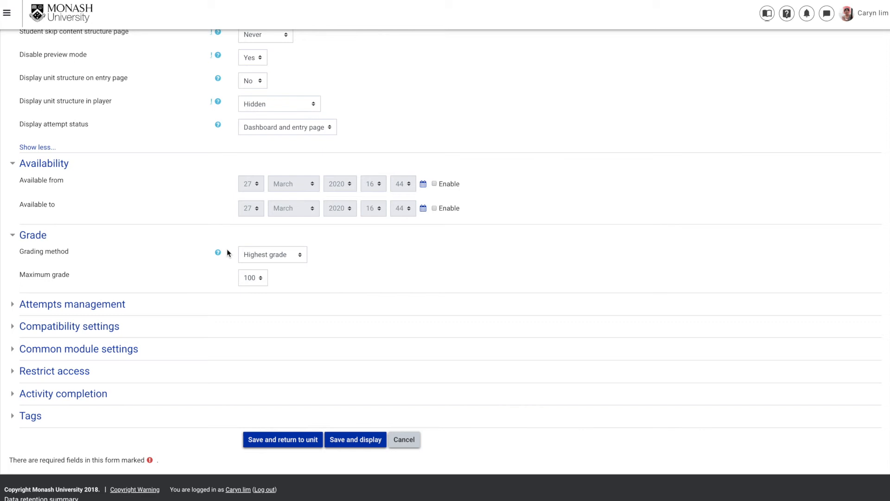
# Try Learning objects as the SCORM activity's grading method and return it to Highest grade.
pyautogui.click(268, 254)
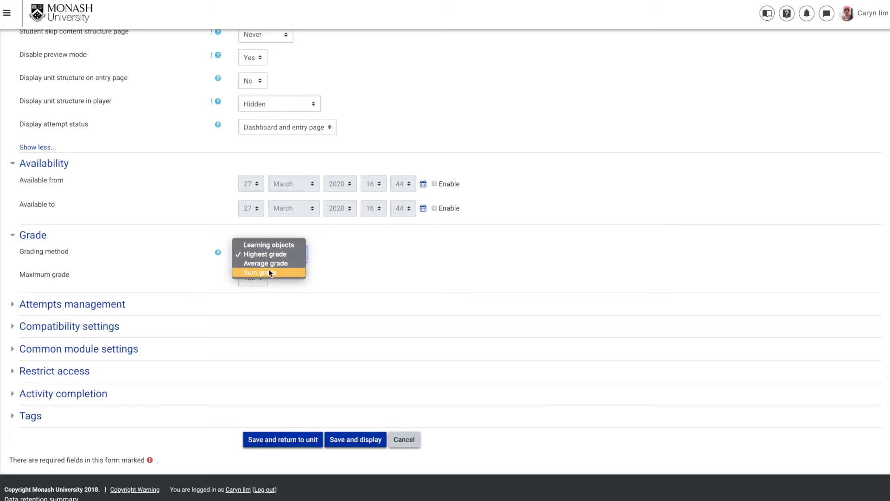
pyautogui.click(264, 244)
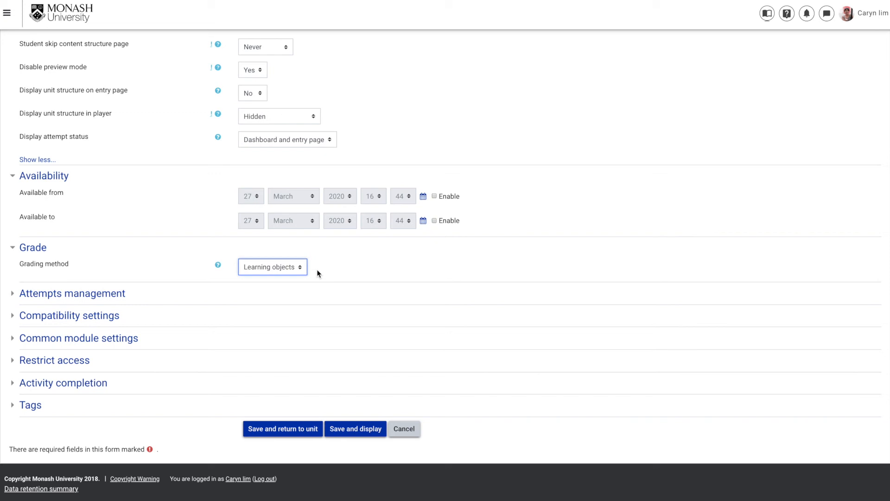
pyautogui.click(297, 269)
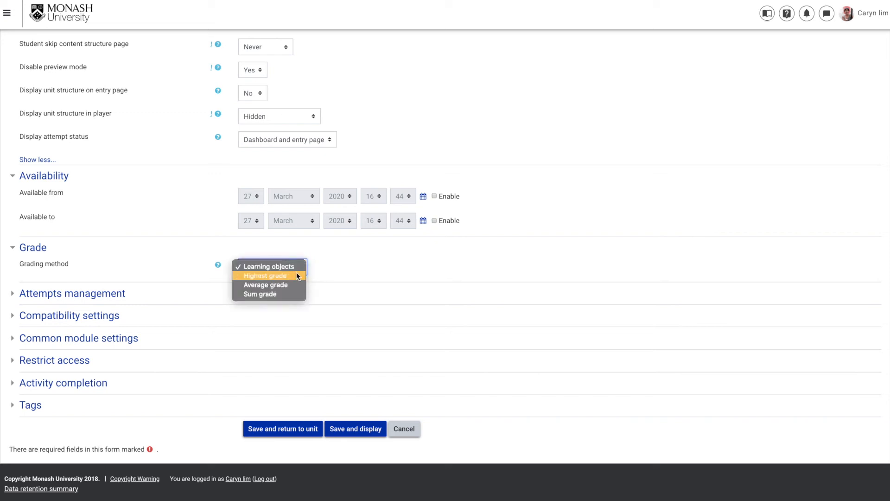
pyautogui.click(294, 284)
pyautogui.click(293, 255)
pyautogui.click(266, 245)
# Expand the Attempts management settings and set the number of attempts allowed to 3.
pyautogui.click(60, 306)
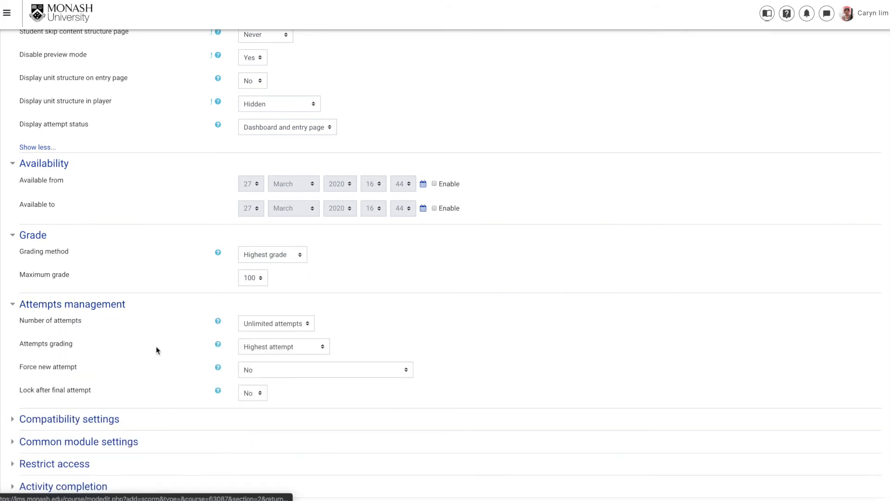
pyautogui.scroll(-2, 160, 350)
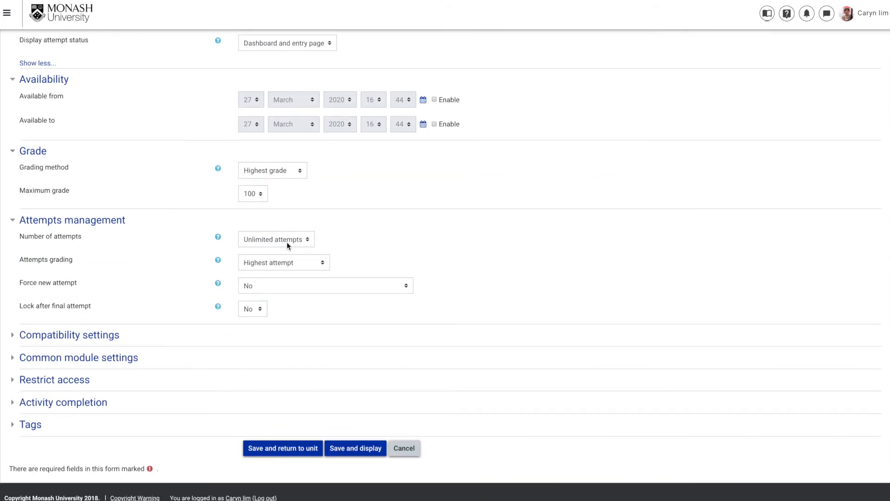
pyautogui.click(297, 242)
pyautogui.click(296, 240)
pyautogui.click(297, 240)
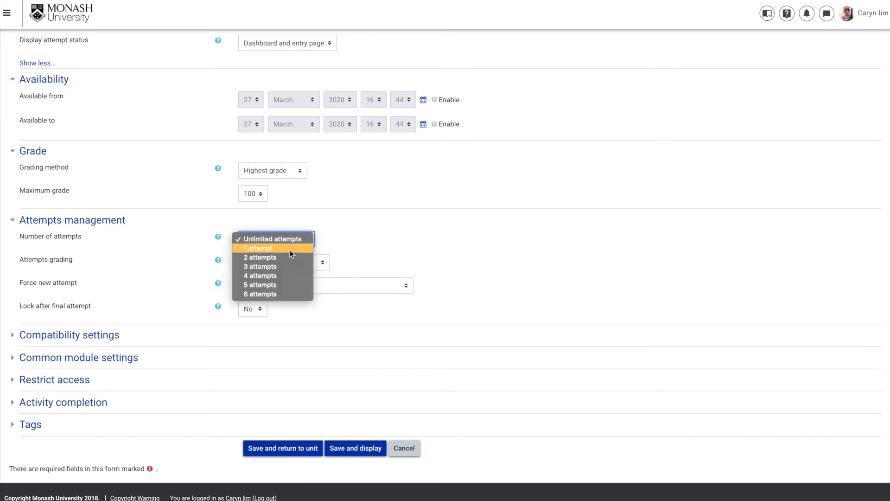
pyautogui.click(288, 249)
pyautogui.click(289, 243)
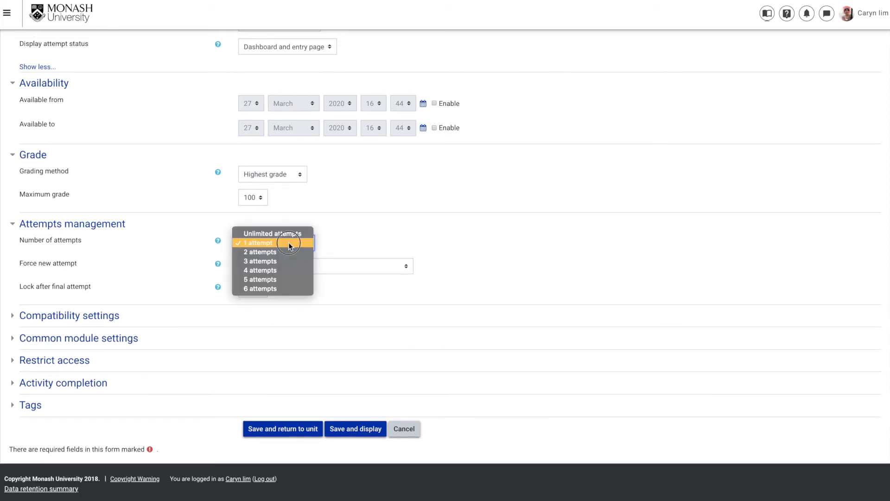
pyautogui.click(288, 244)
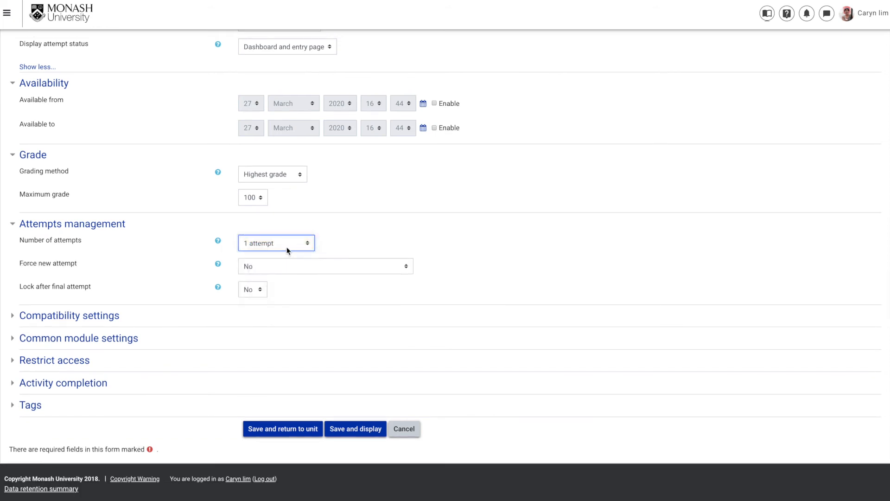
pyautogui.click(286, 245)
pyautogui.click(287, 258)
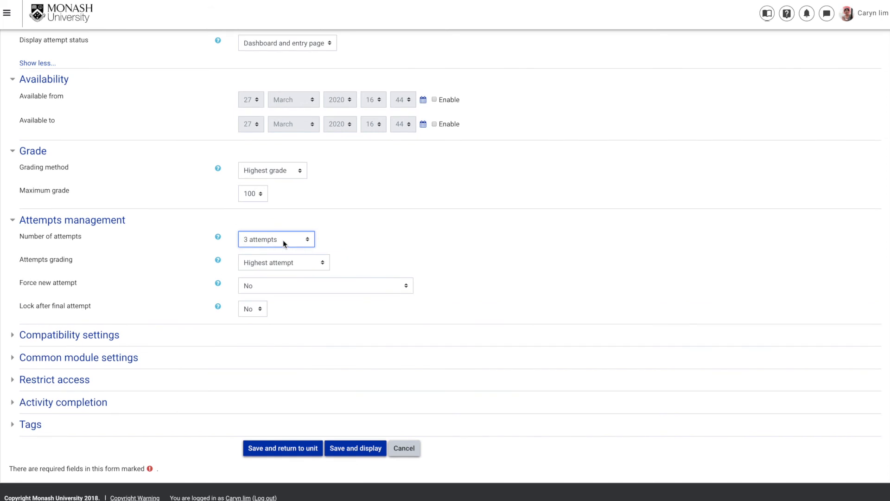
# Try First attempt for the attempts grading and return it to Highest attempt.
pyautogui.click(288, 262)
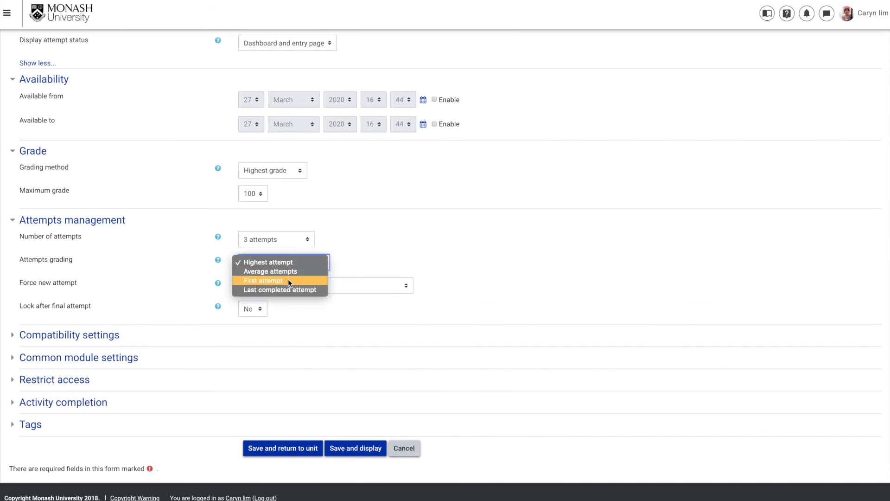
pyautogui.click(288, 280)
pyautogui.click(288, 267)
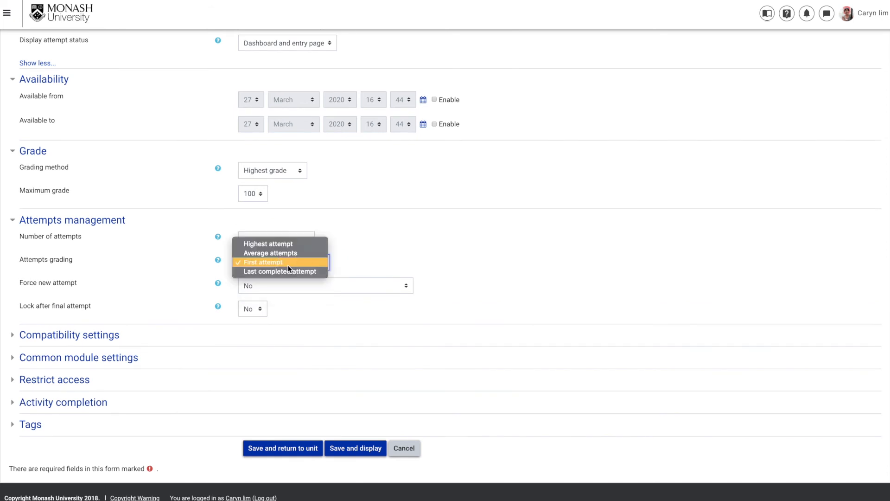
pyautogui.click(288, 243)
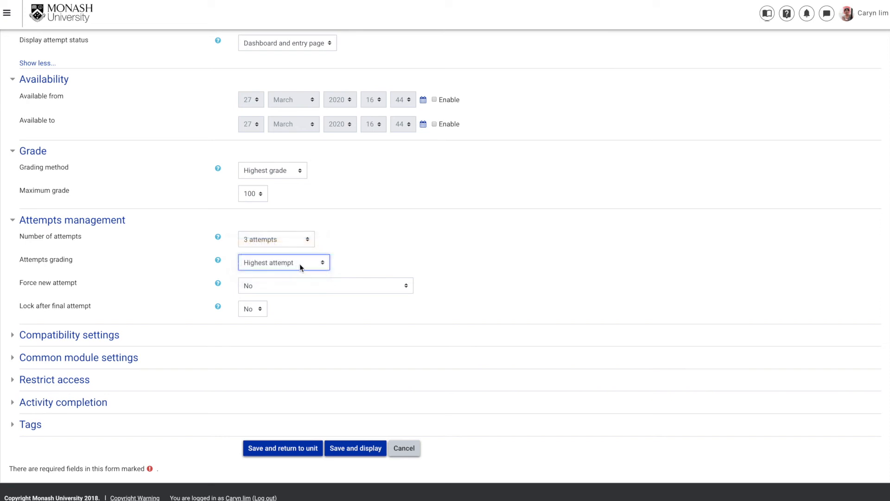
# Save the SCORM activity and return to the unit's Online Lessons section.
pyautogui.scroll(-1, 358, 257)
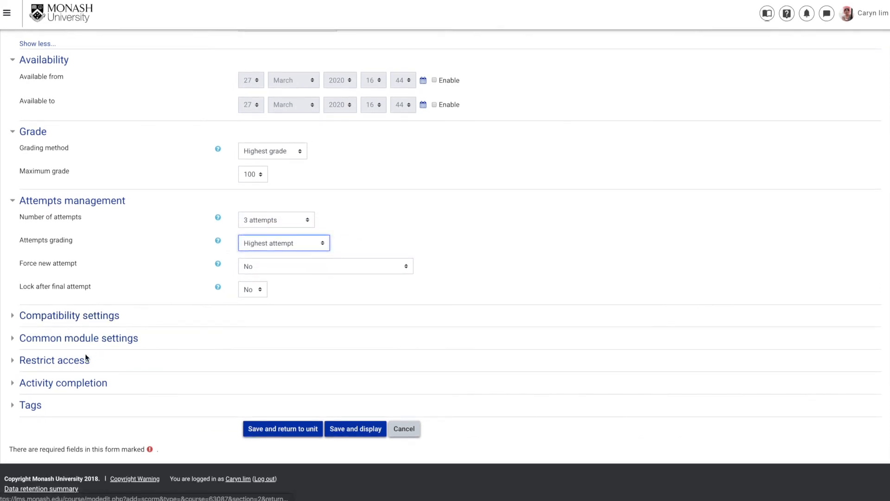
pyautogui.click(286, 429)
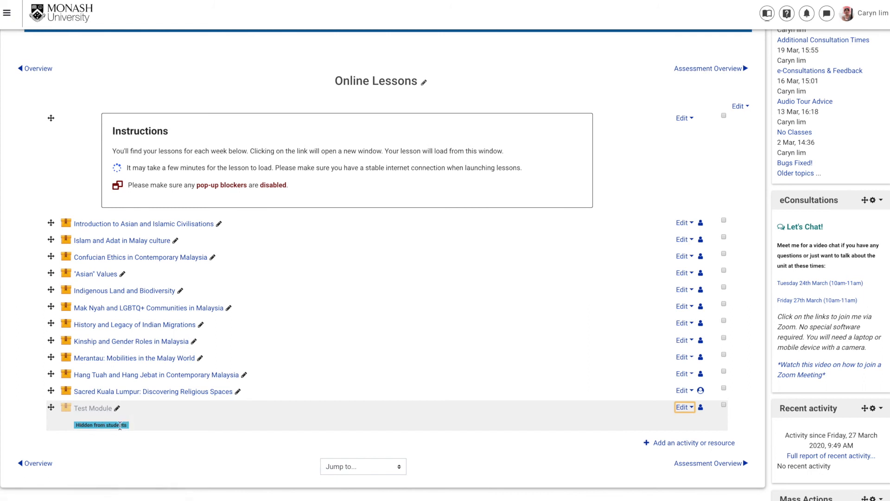
pyautogui.scroll(1, 246, 343)
pyautogui.scroll(-1, 245, 343)
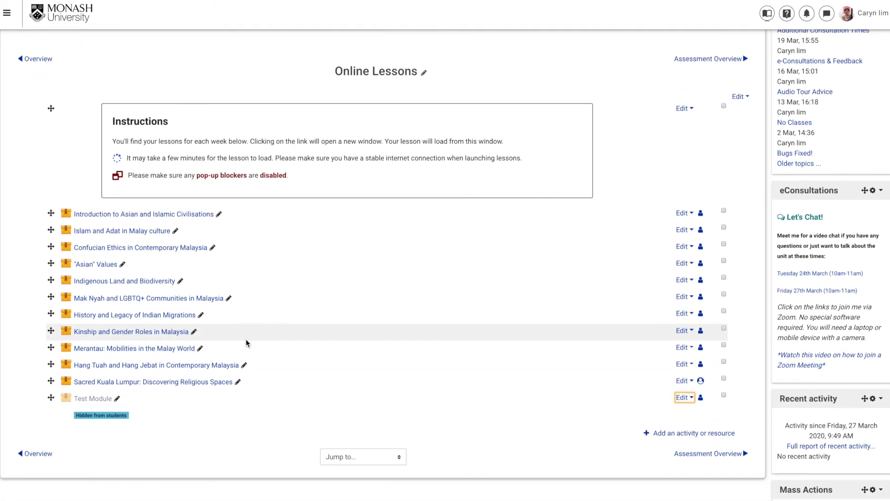
# Launch Test Module from the unit, start the lesson and continue through the first Welcome messages of its Introduction.
pyautogui.click(96, 402)
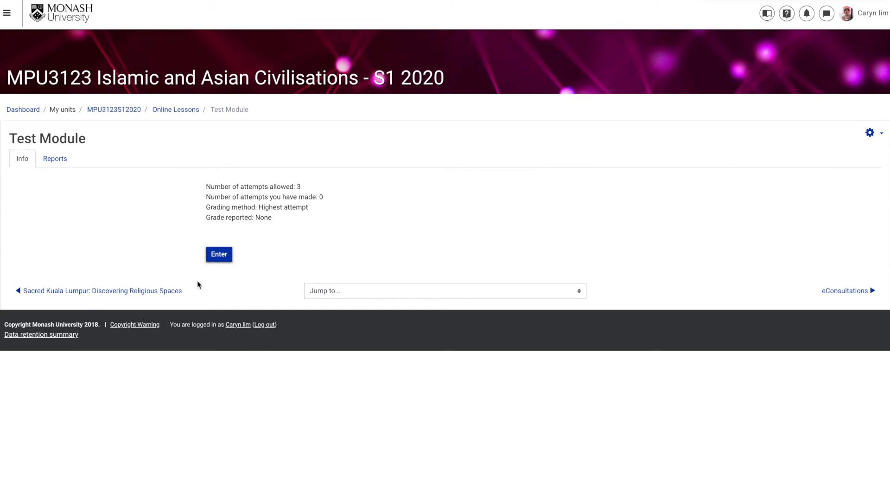
pyautogui.click(218, 255)
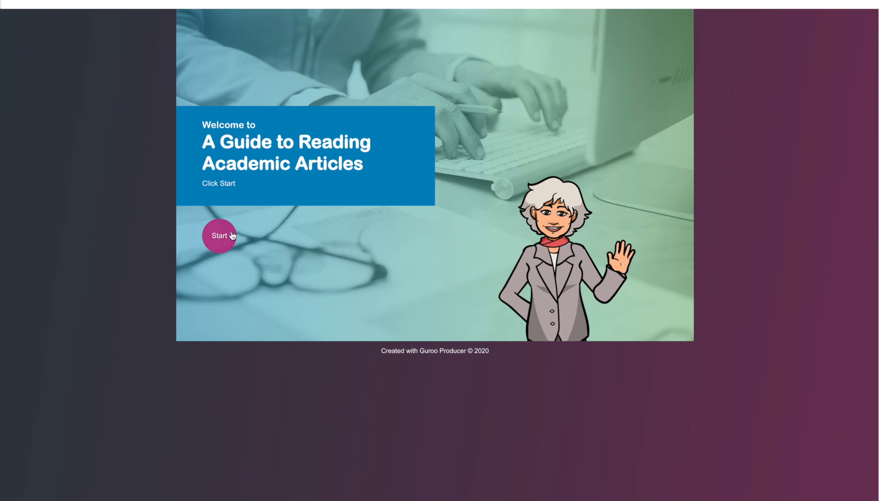
pyautogui.click(230, 235)
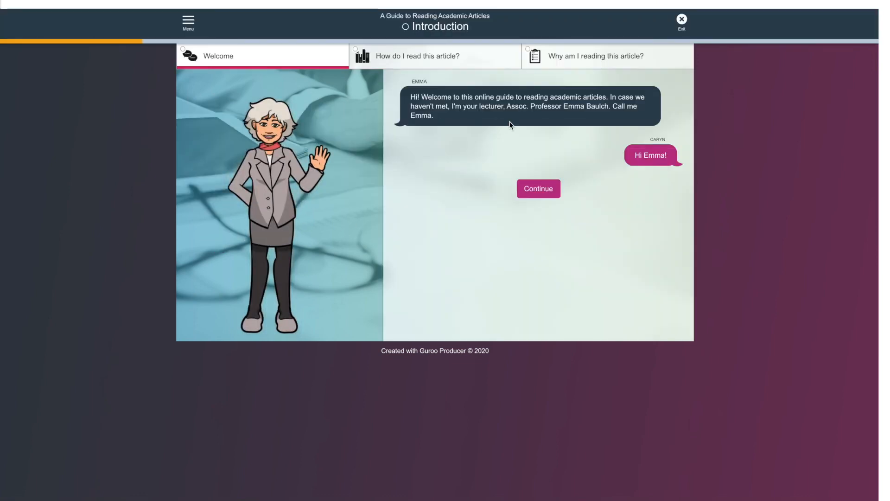
pyautogui.click(538, 190)
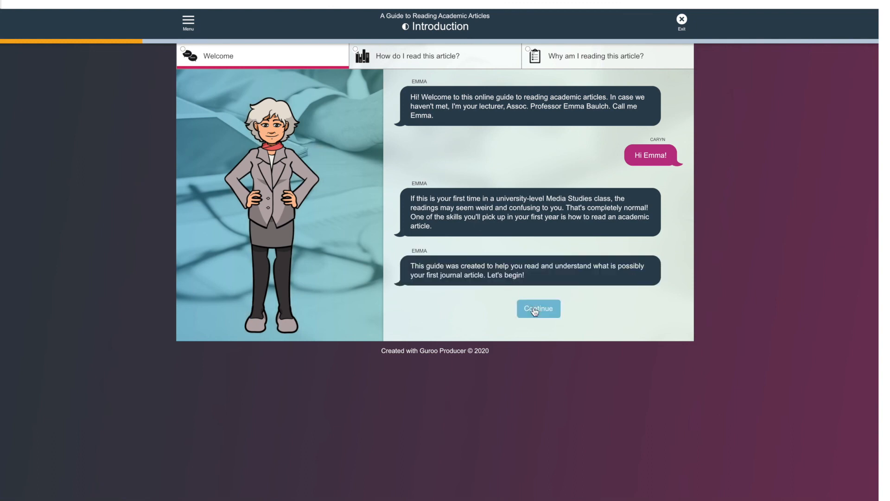
# Exit the lesson with the progress saved and return to the unit page.
pyautogui.click(682, 21)
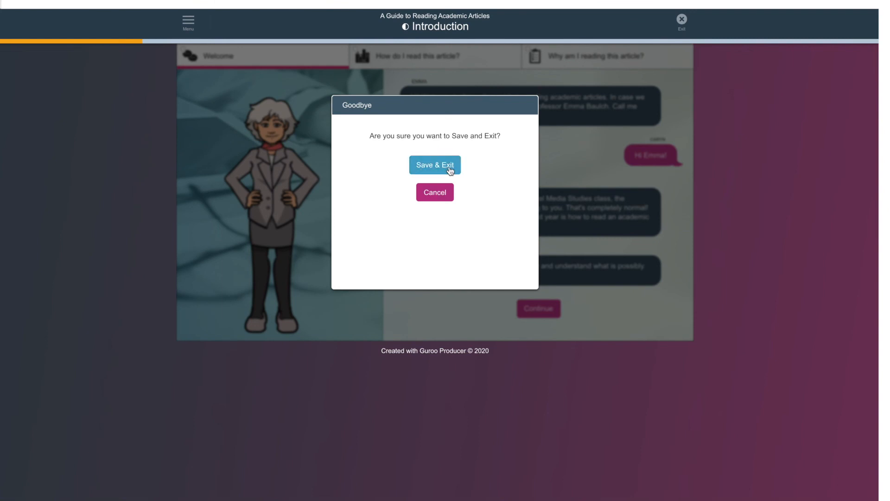
pyautogui.click(449, 169)
pyautogui.click(525, 126)
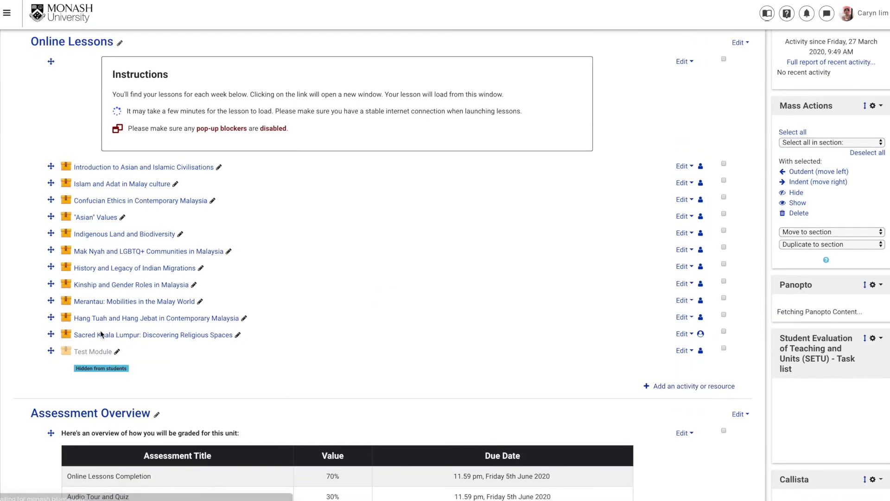
# Reopen Test Module, resume the lesson where it was left and continue the Welcome conversation.
pyautogui.click(103, 351)
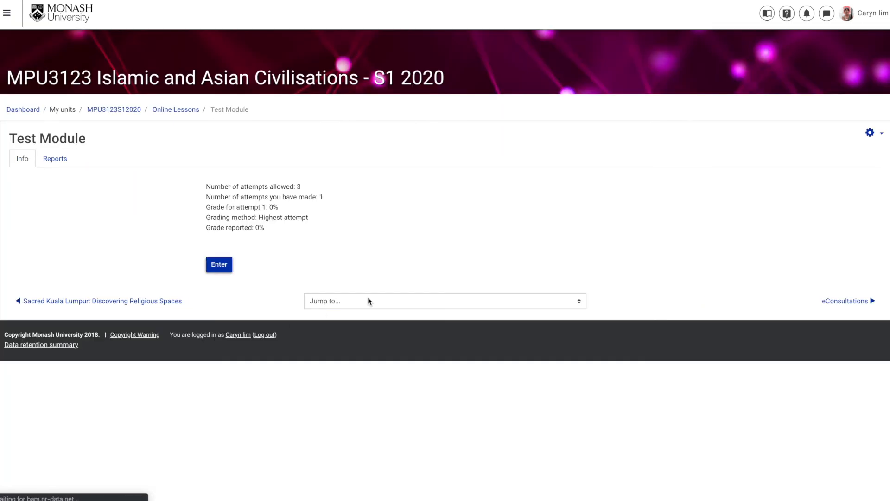
pyautogui.click(219, 264)
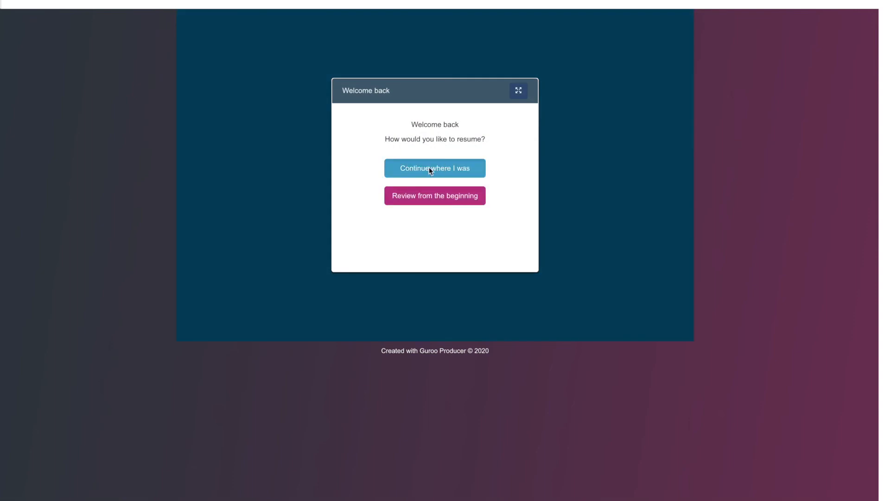
pyautogui.click(430, 169)
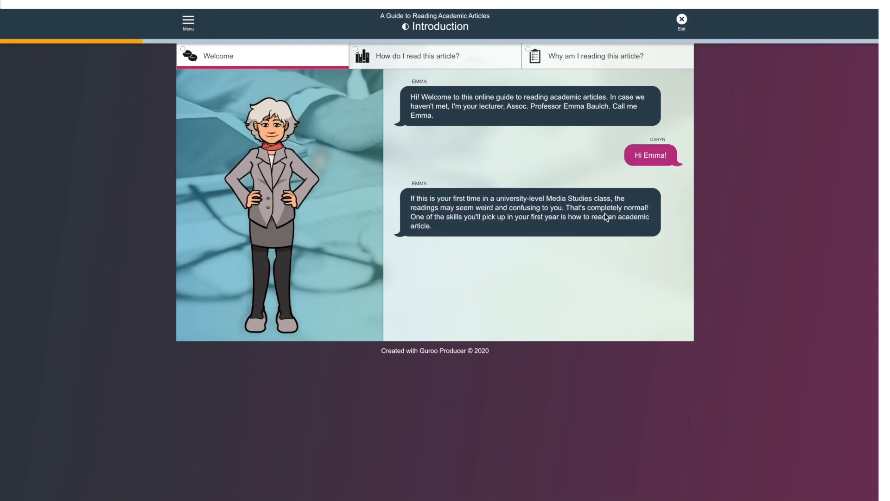
pyautogui.click(542, 304)
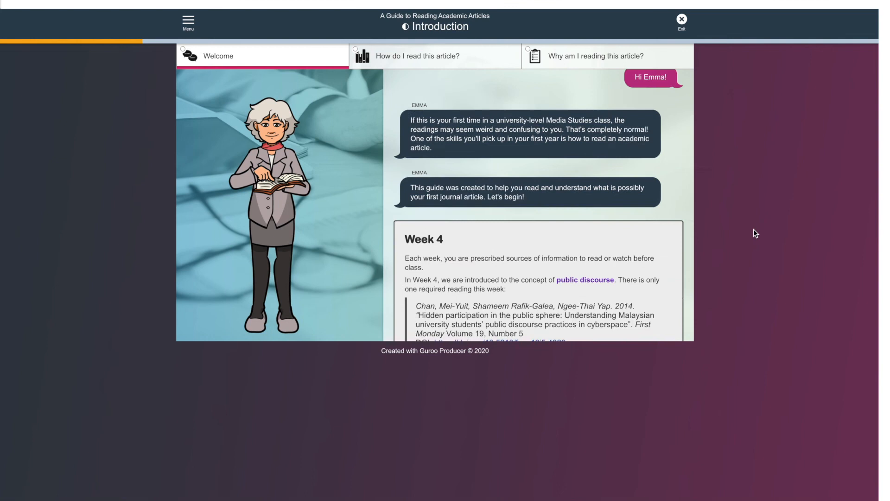